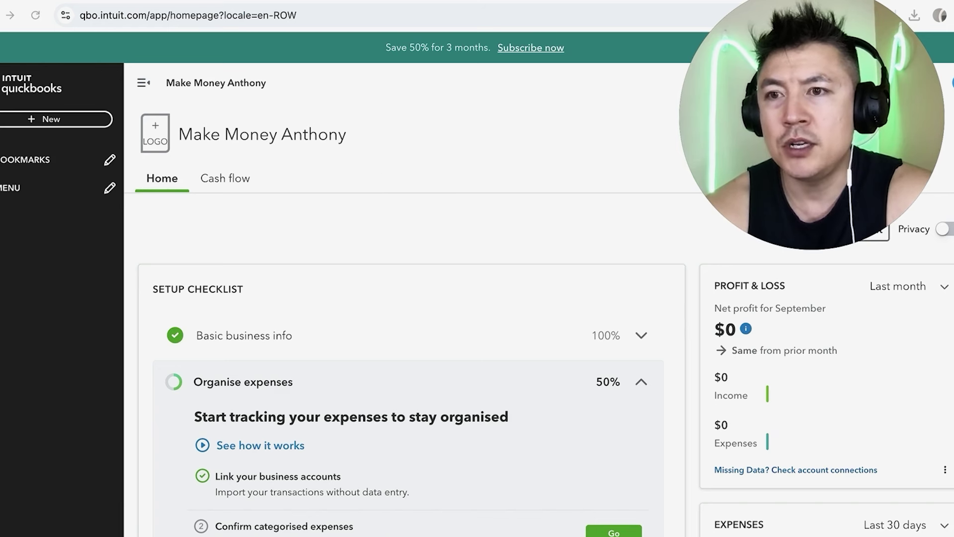
# Step: Go to the Merrick Bank transactions page from the Transactions section of the sidebar
pyautogui.click(3, 192)
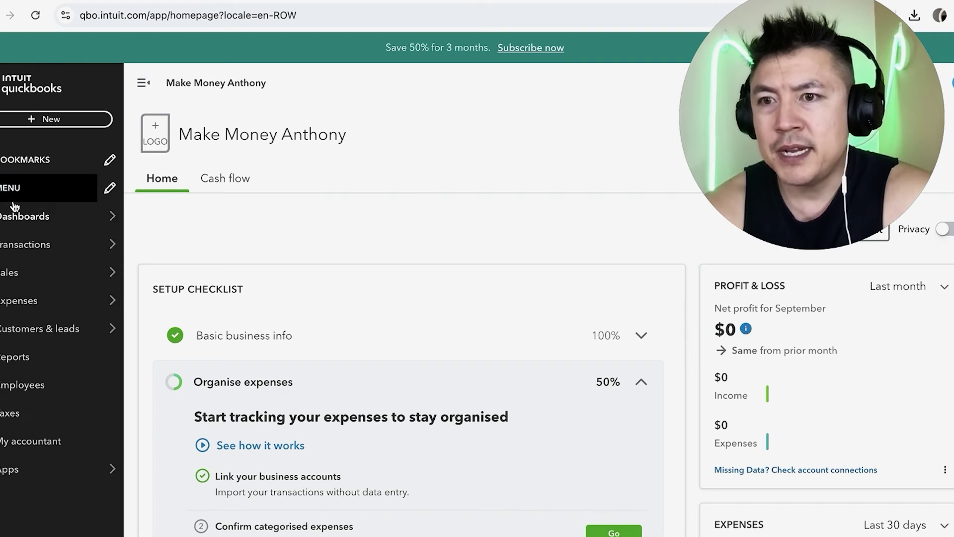
pyautogui.moveTo(10, 249)
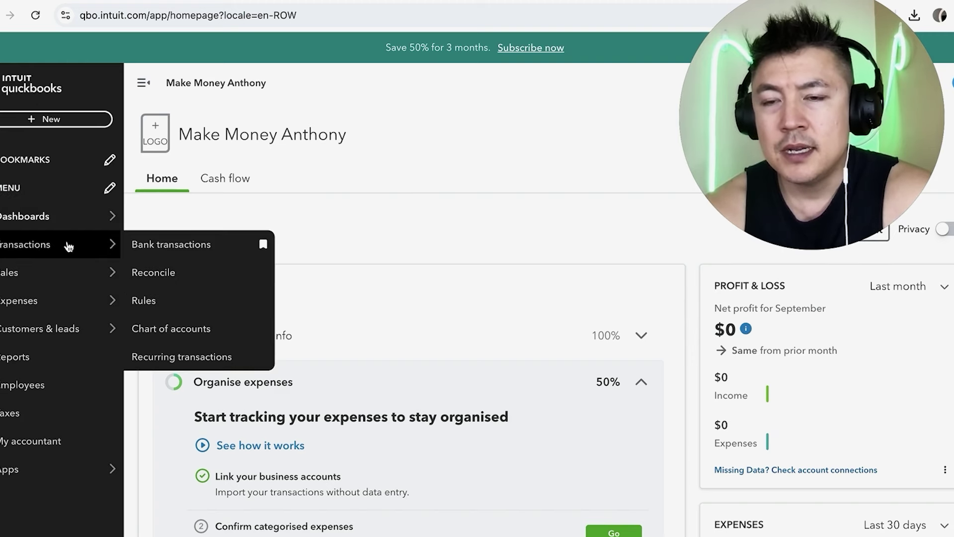
pyautogui.click(184, 246)
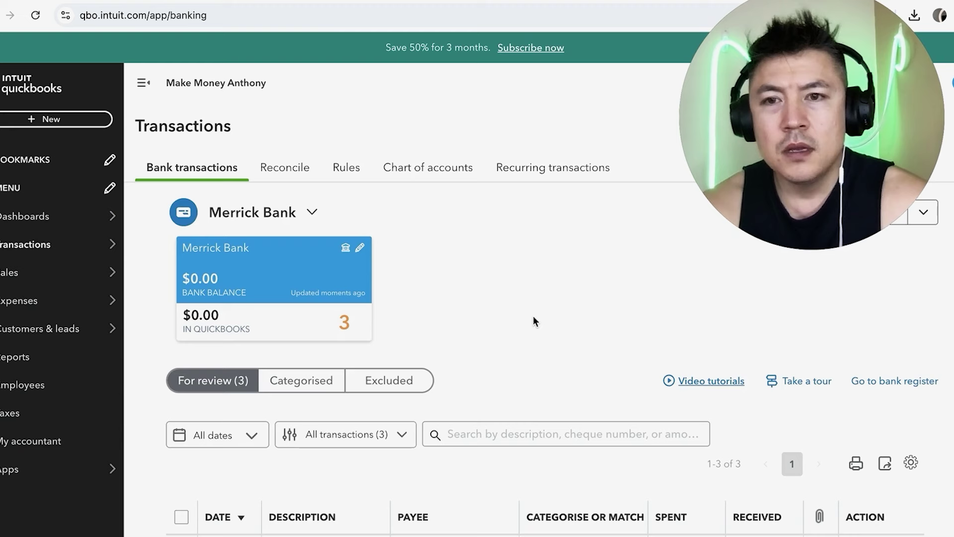
pyautogui.scroll(-1, 533, 315)
pyautogui.scroll(1, 533, 315)
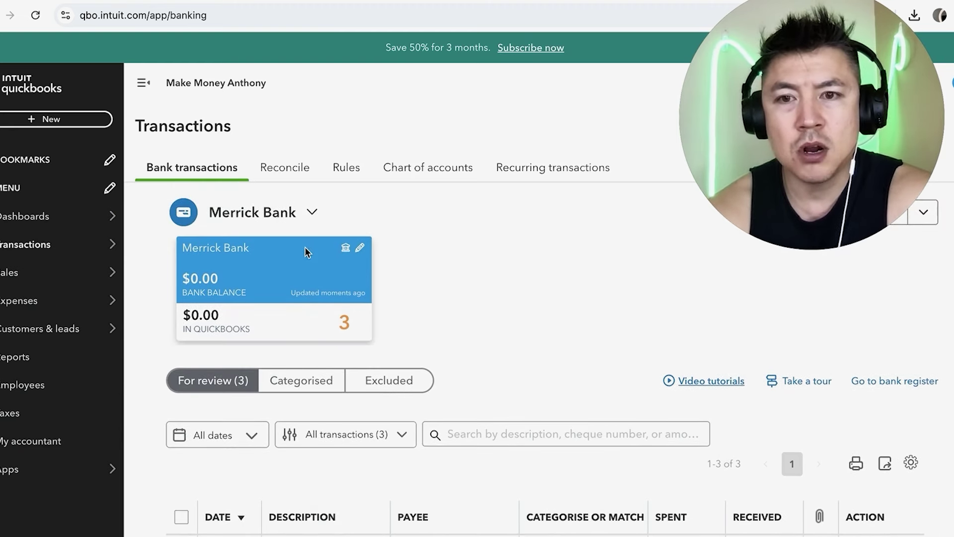
pyautogui.scroll(-2, 454, 306)
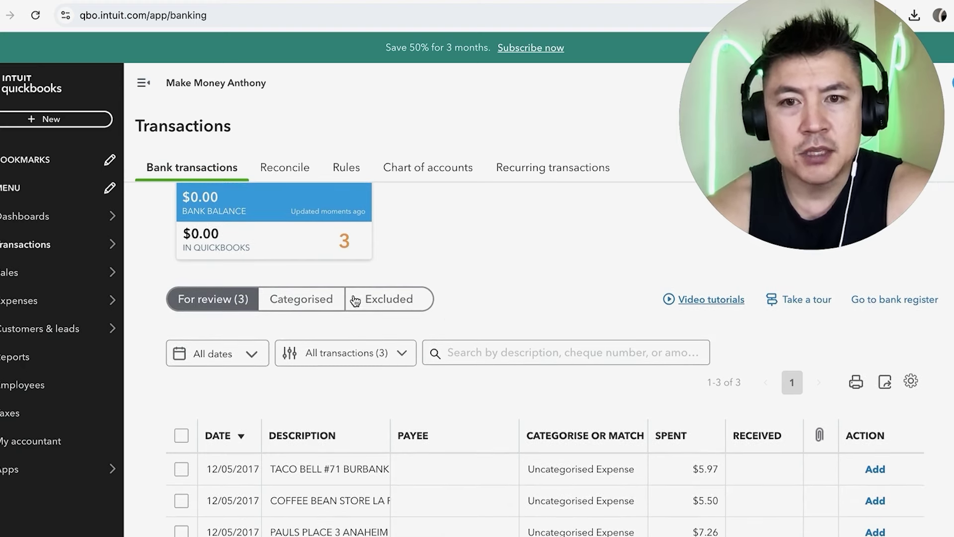
# Step: Check the Excluded and Categorised tabs, then return to the three transactions for review
pyautogui.click(374, 301)
pyautogui.click(304, 383)
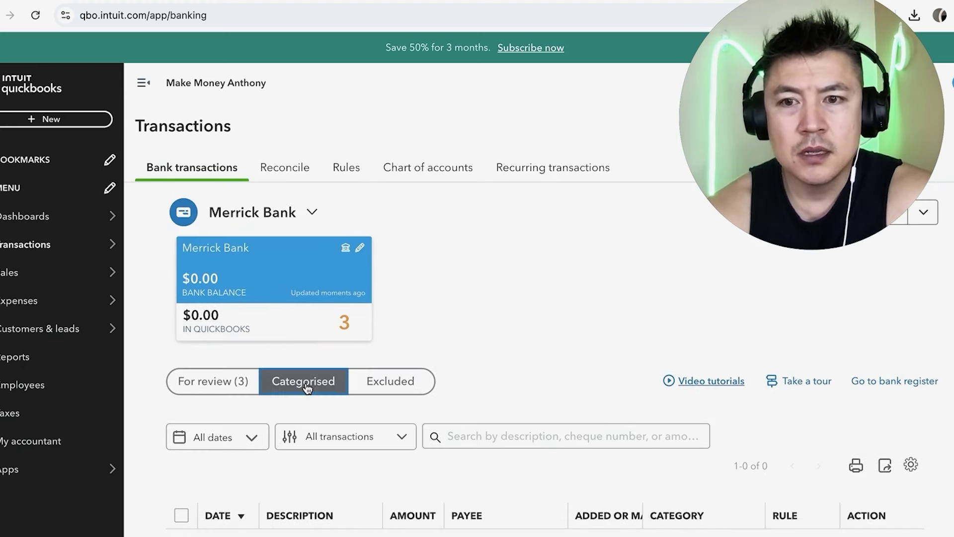
pyautogui.click(219, 388)
pyautogui.scroll(-2, 530, 341)
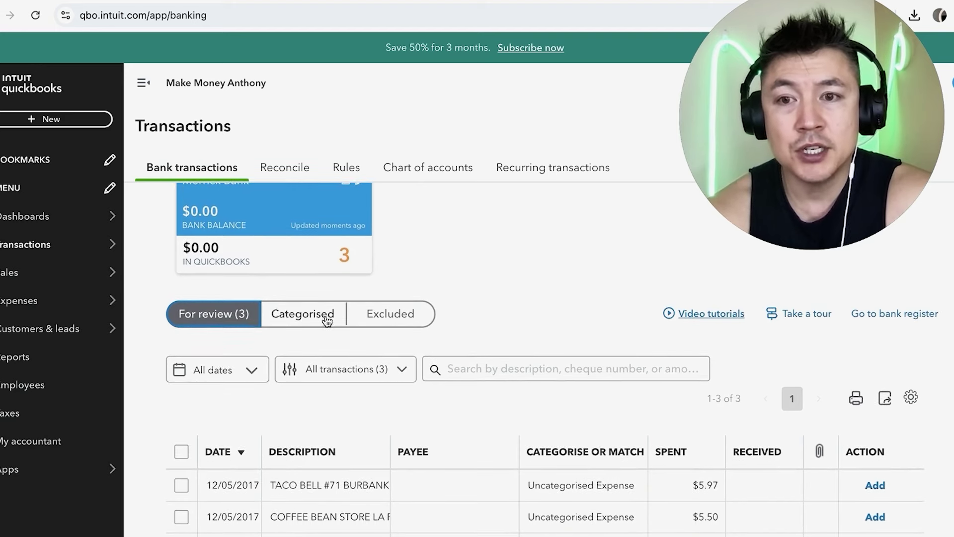
pyautogui.scroll(-1, 499, 283)
pyautogui.scroll(-1, 499, 283)
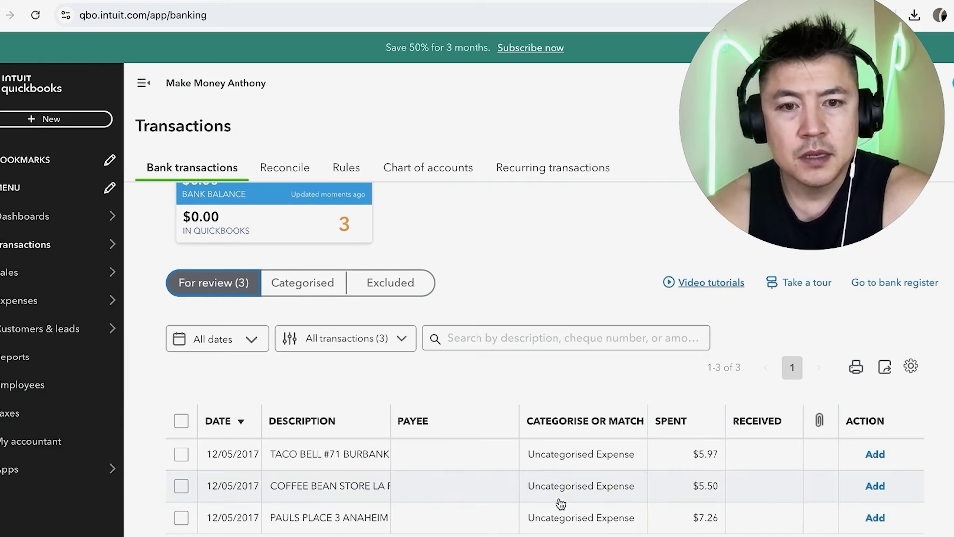
# Step: Assign the $5.97 Taco Bell expense from 12/05/2017 to the Meals and entertainment account
pyautogui.click(579, 454)
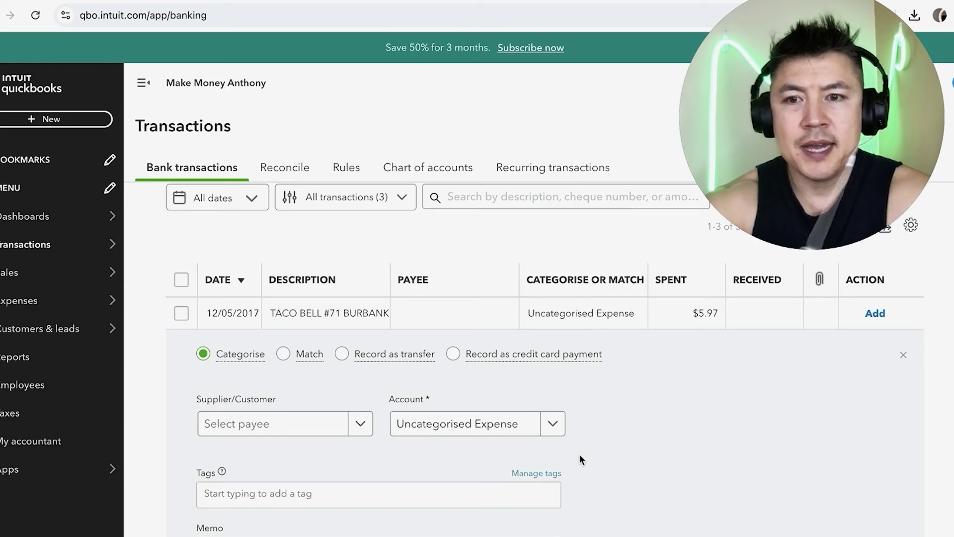
pyautogui.scroll(-3, 579, 454)
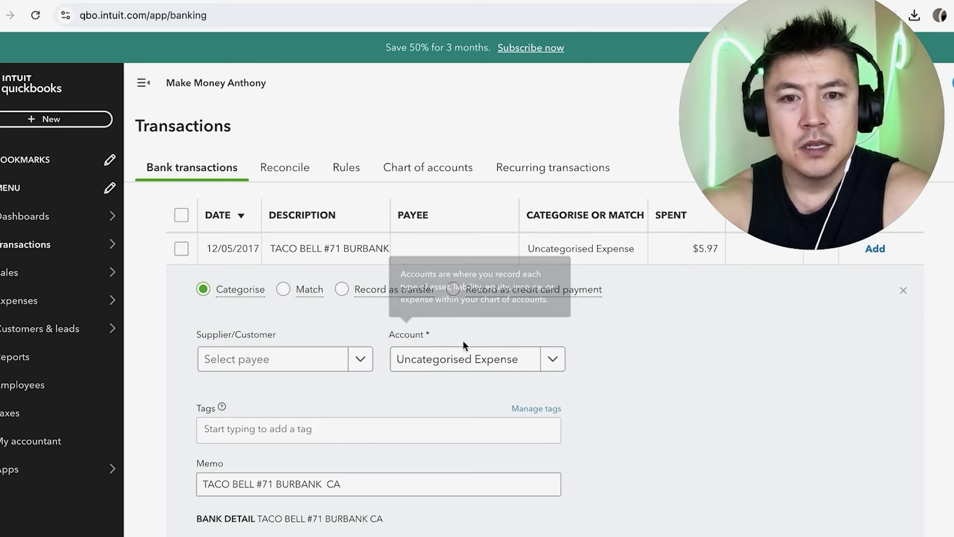
pyautogui.click(551, 359)
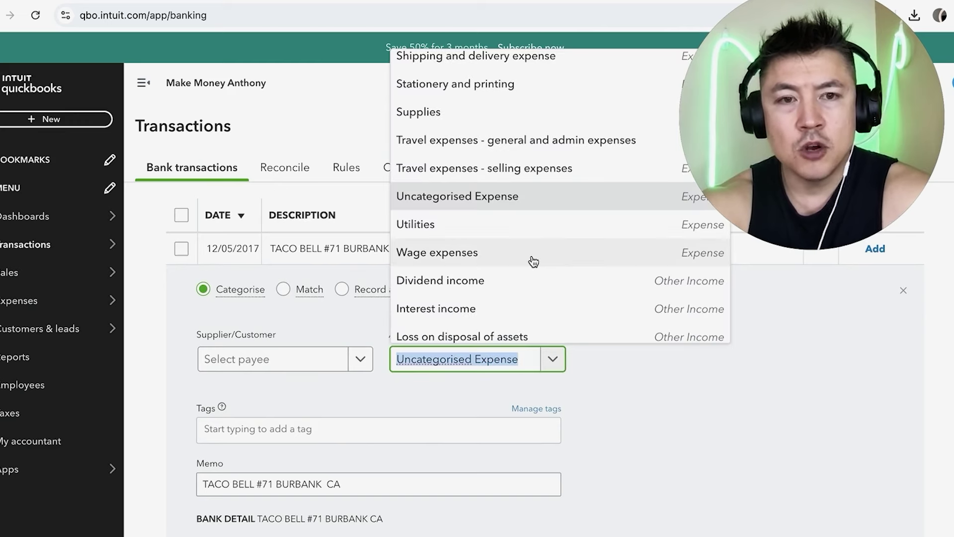
pyautogui.scroll(3, 533, 261)
pyautogui.scroll(-3, 533, 261)
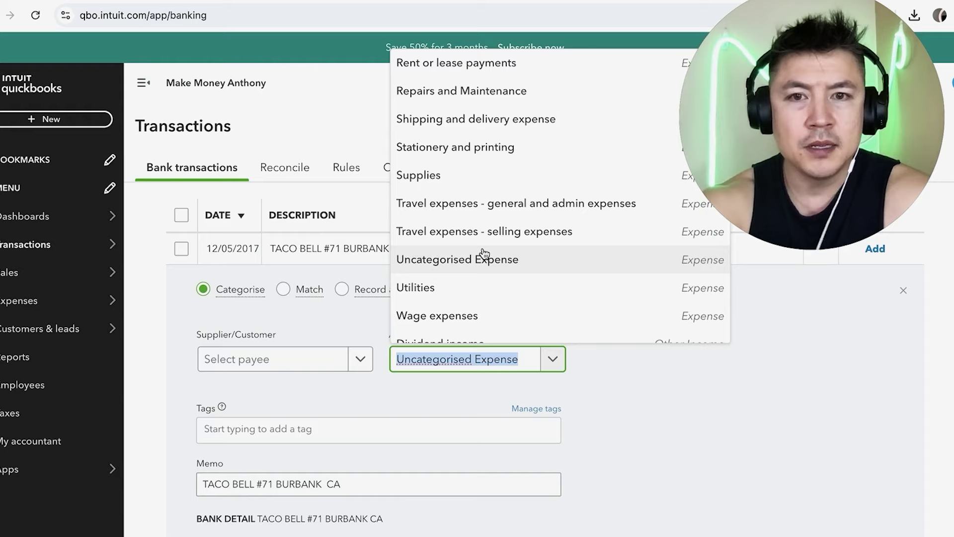
pyautogui.scroll(1, 484, 254)
pyautogui.scroll(11, 485, 253)
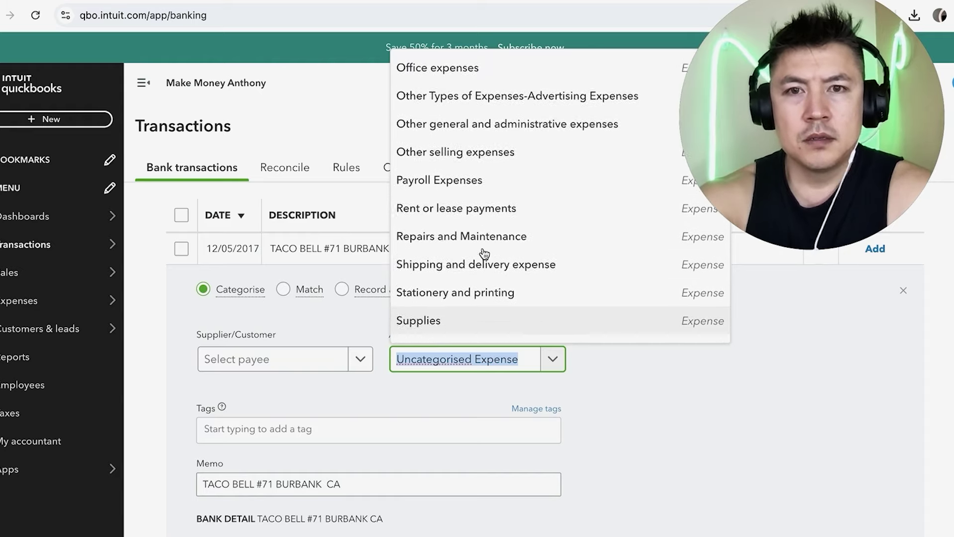
pyautogui.scroll(3, 484, 254)
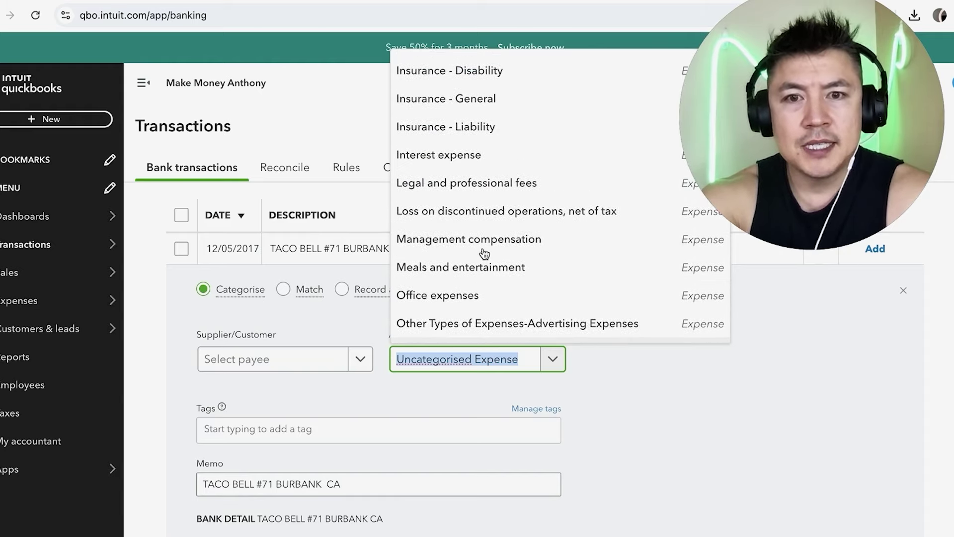
pyautogui.scroll(-3, 485, 253)
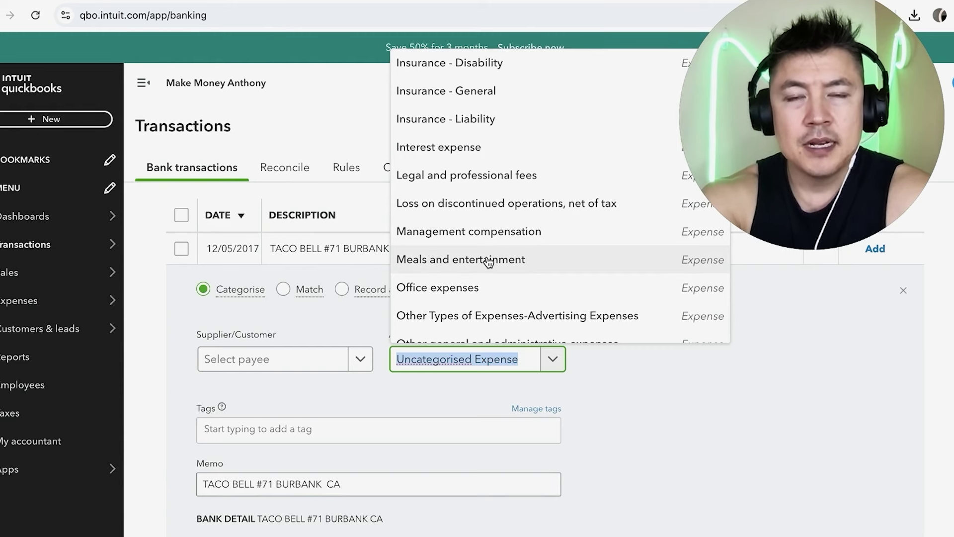
pyautogui.scroll(8, 488, 262)
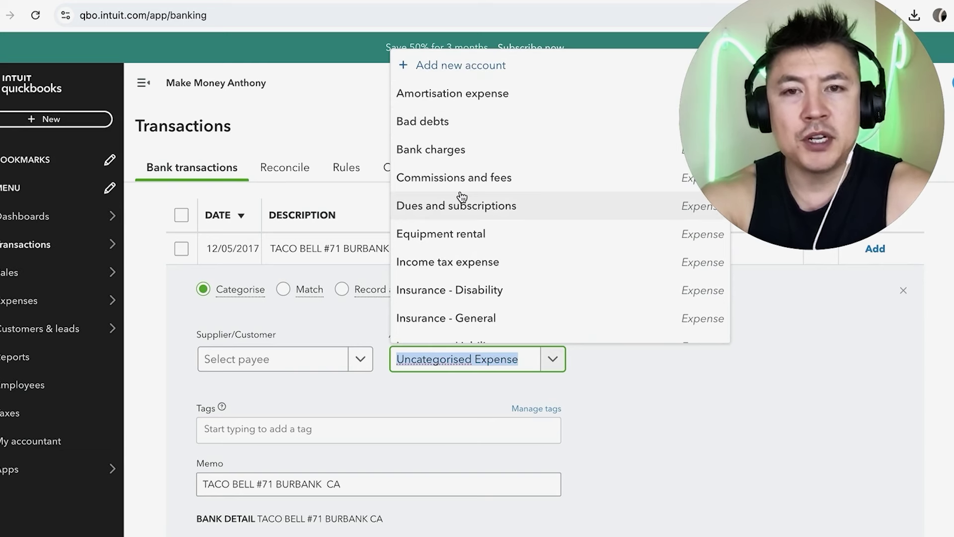
pyautogui.scroll(-5, 462, 196)
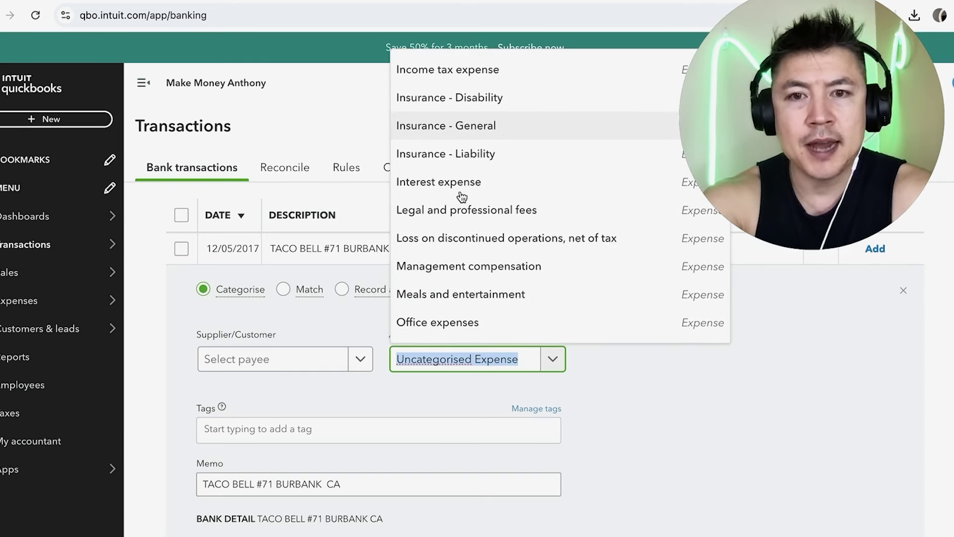
pyautogui.scroll(-2, 461, 196)
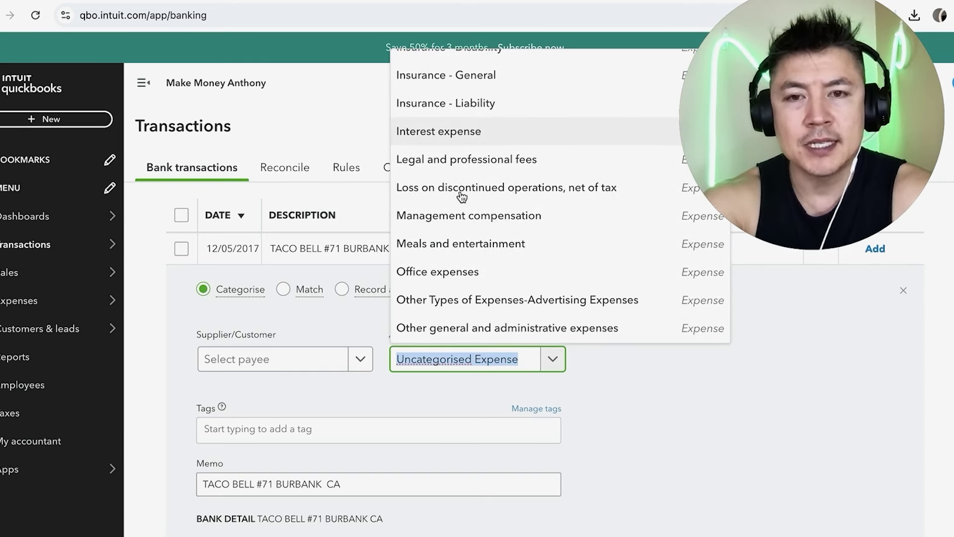
pyautogui.click(430, 244)
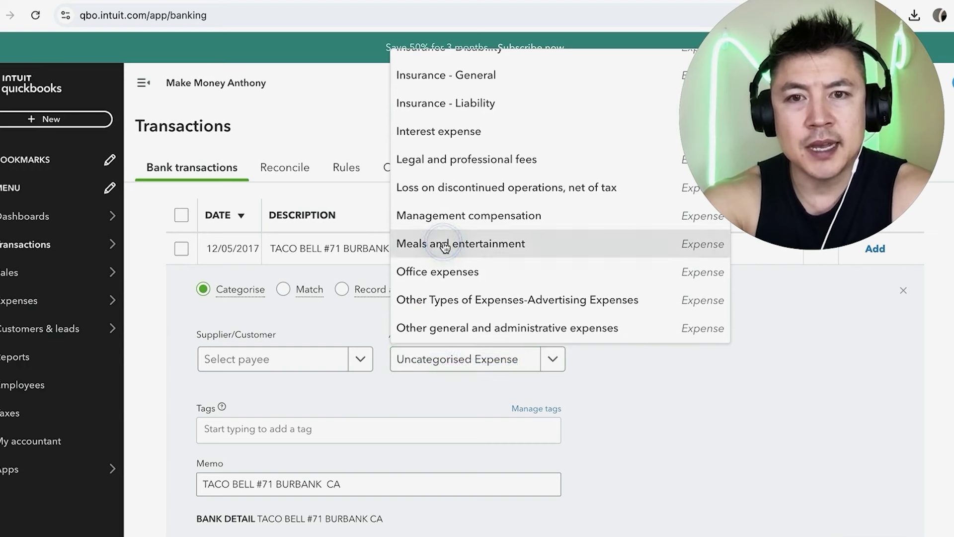
# Step: Tag the Taco Bell transaction with 'taco bell' and 'employee meals'
pyautogui.click(321, 428)
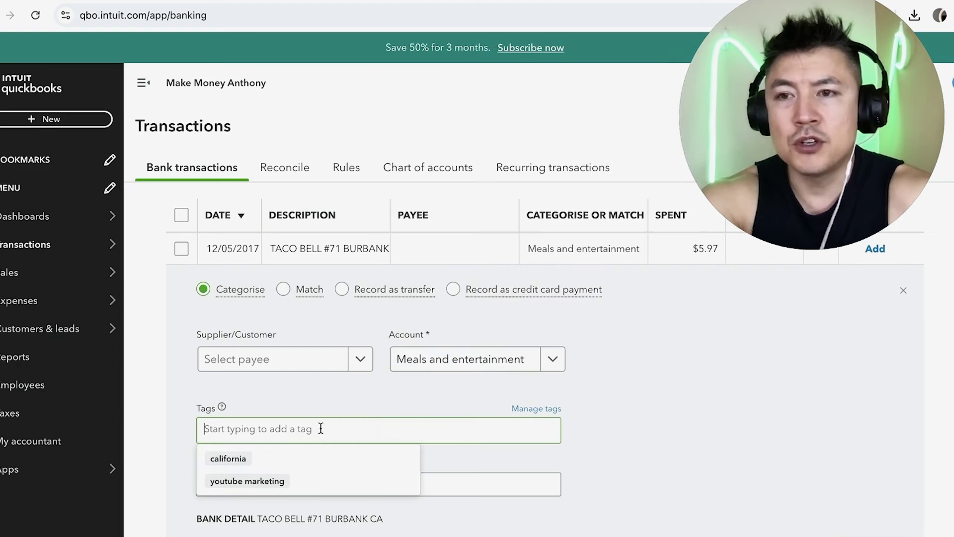
pyautogui.write('taco bell')
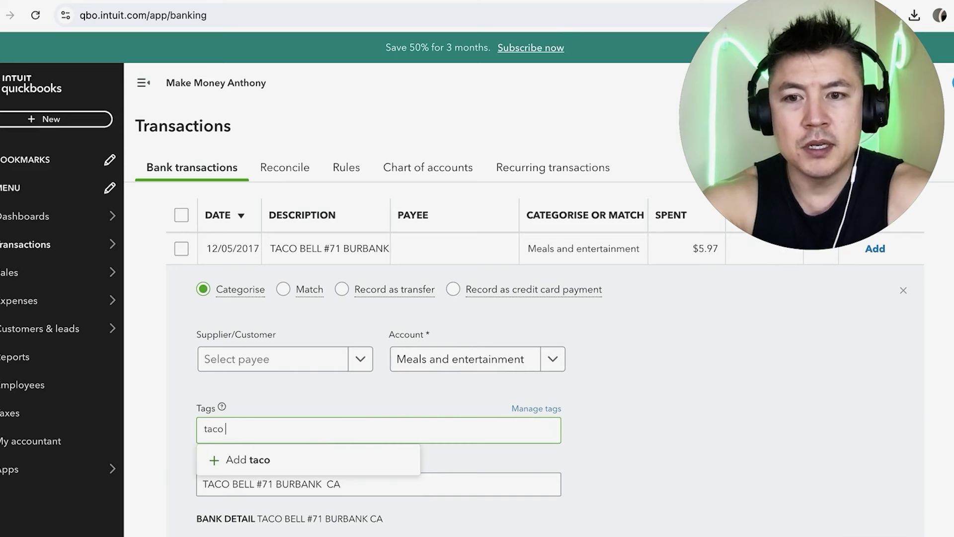
pyautogui.press('Return')
pyautogui.write('employee meals')
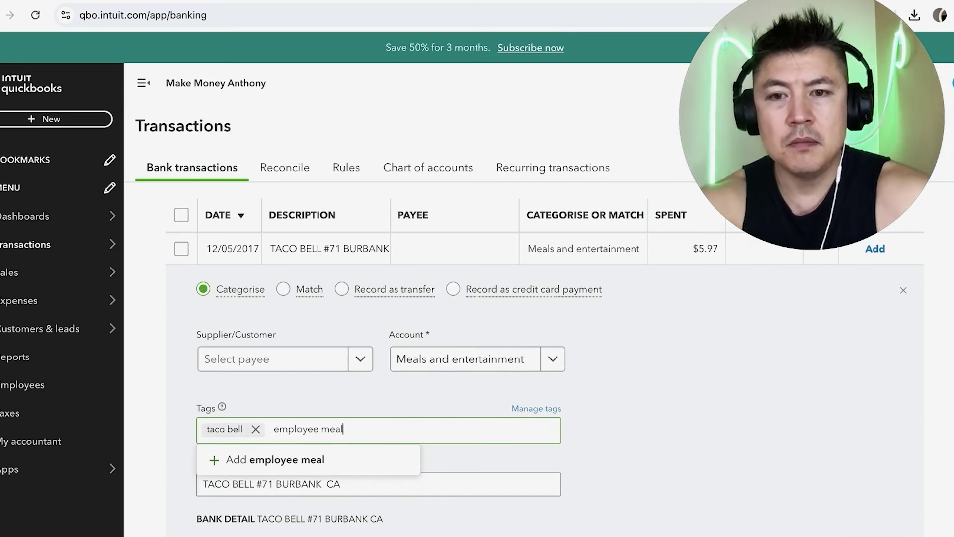
pyautogui.press('Return')
pyautogui.click(389, 393)
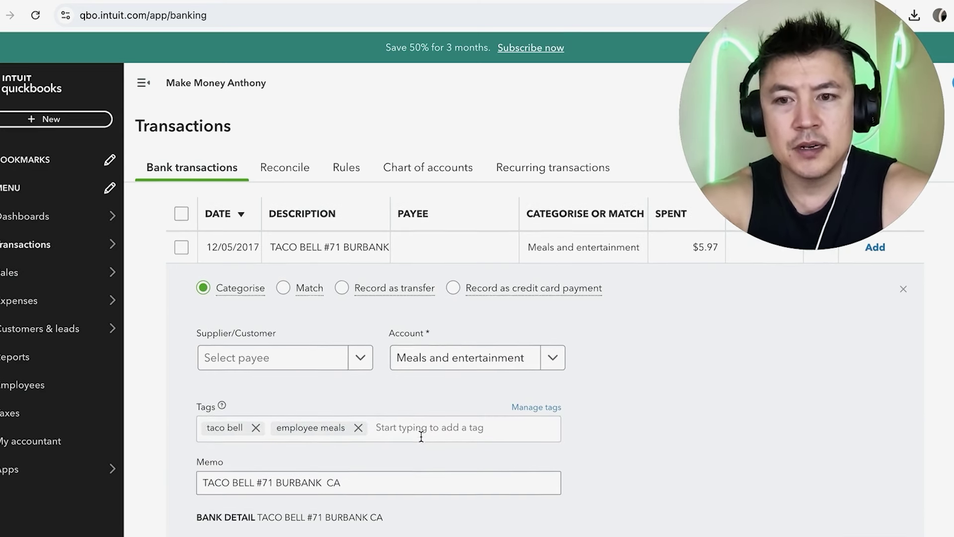
# Step: Review the bank detail description and scroll the Categorise panel down to the Split control
pyautogui.scroll(-2, 420, 435)
pyautogui.scroll(3, 420, 441)
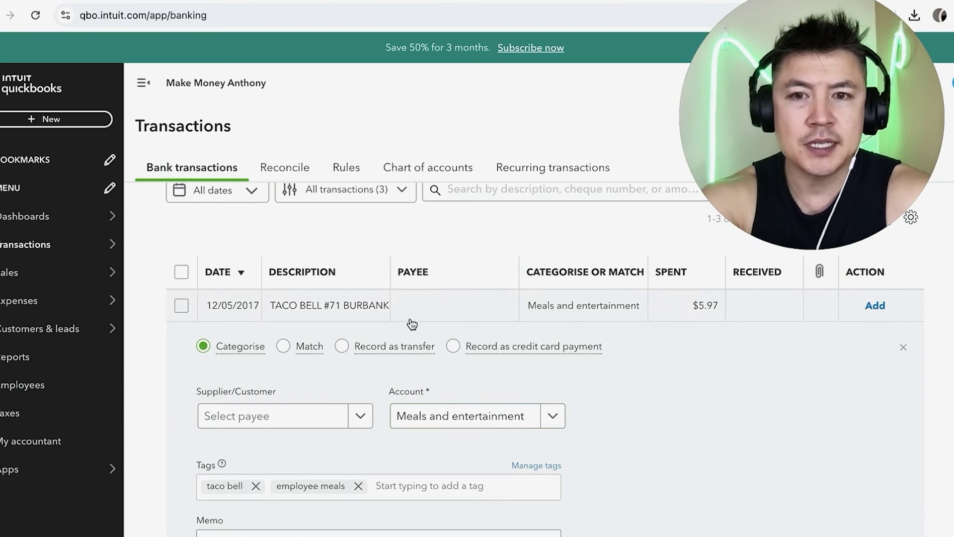
pyautogui.scroll(-3, 447, 350)
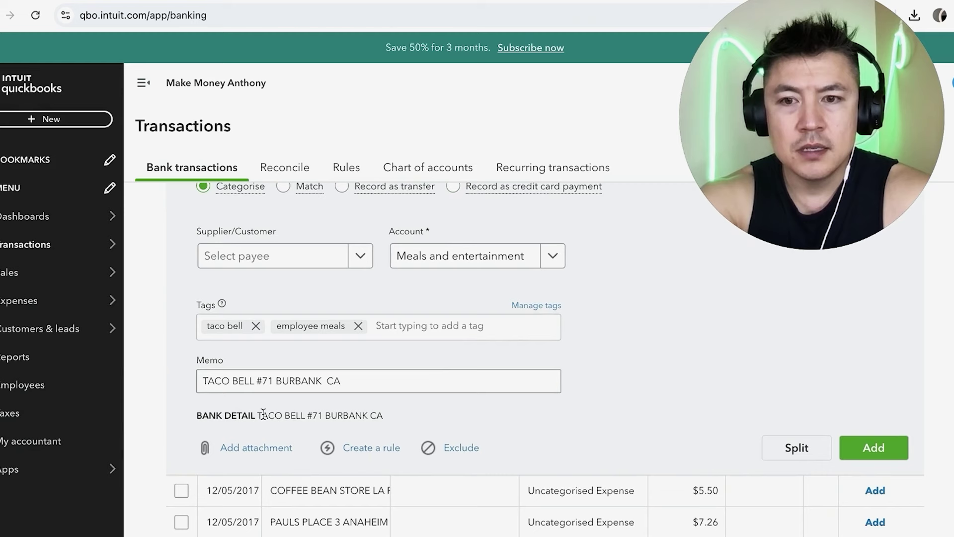
pyautogui.moveTo(258, 416); pyautogui.dragTo(390, 418)
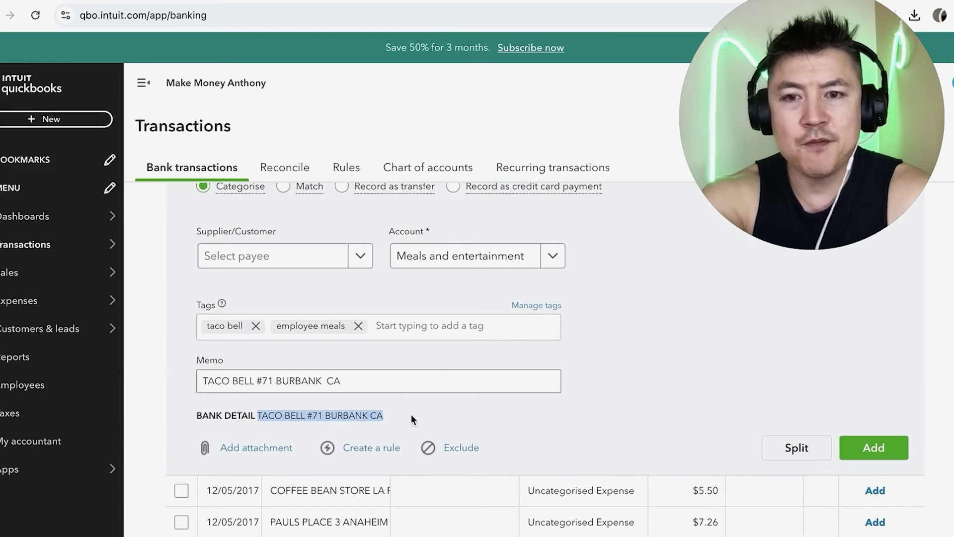
pyautogui.scroll(2, 689, 397)
pyautogui.scroll(-2, 689, 395)
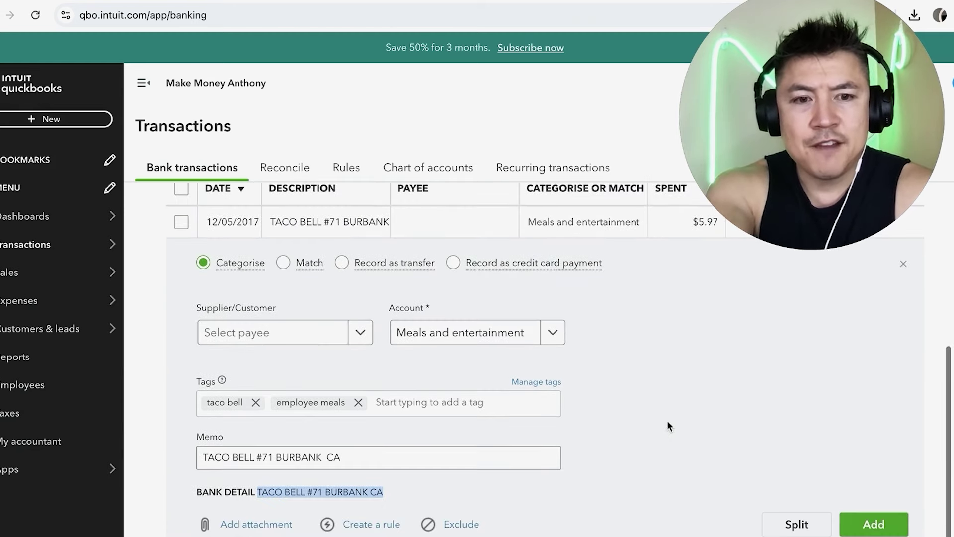
pyautogui.scroll(-1, 667, 419)
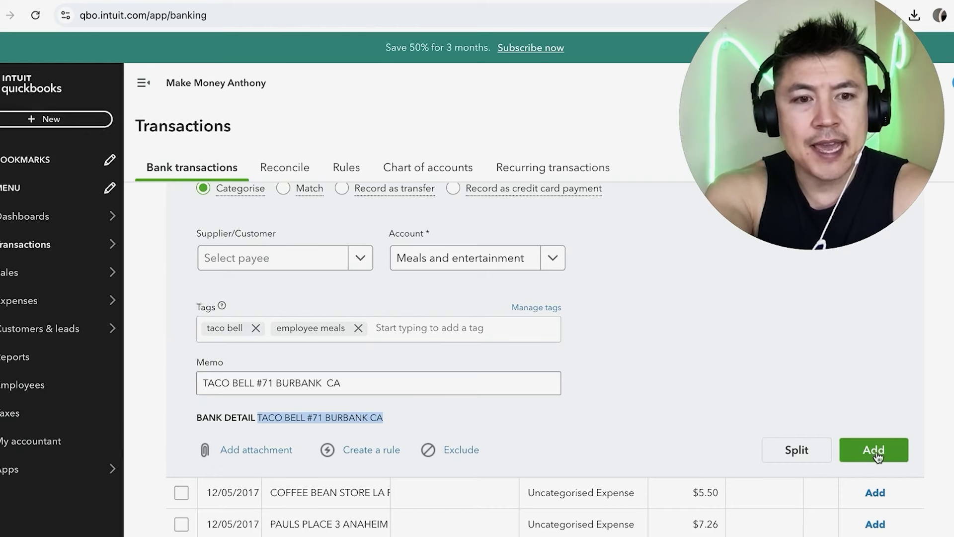
pyautogui.scroll(2, 685, 388)
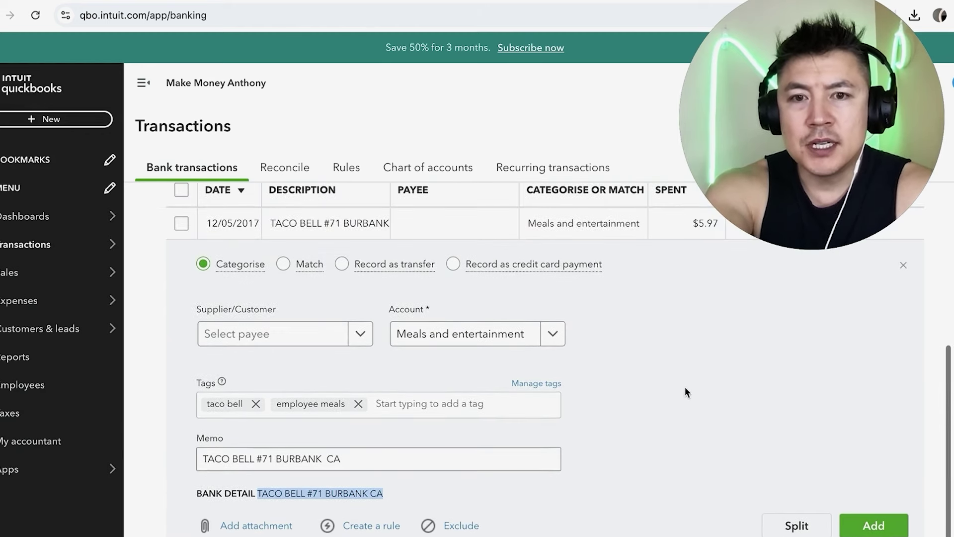
pyautogui.scroll(-1, 685, 393)
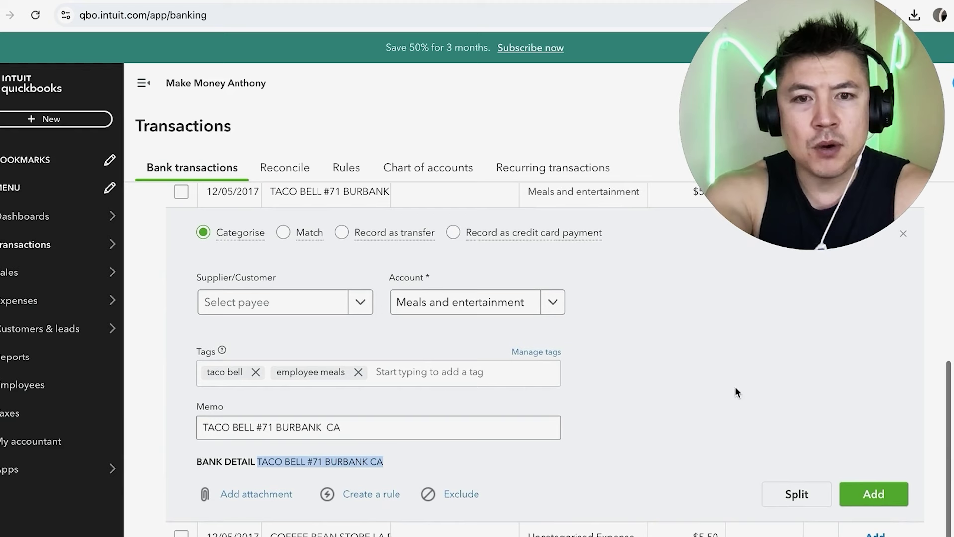
pyautogui.scroll(1, 684, 417)
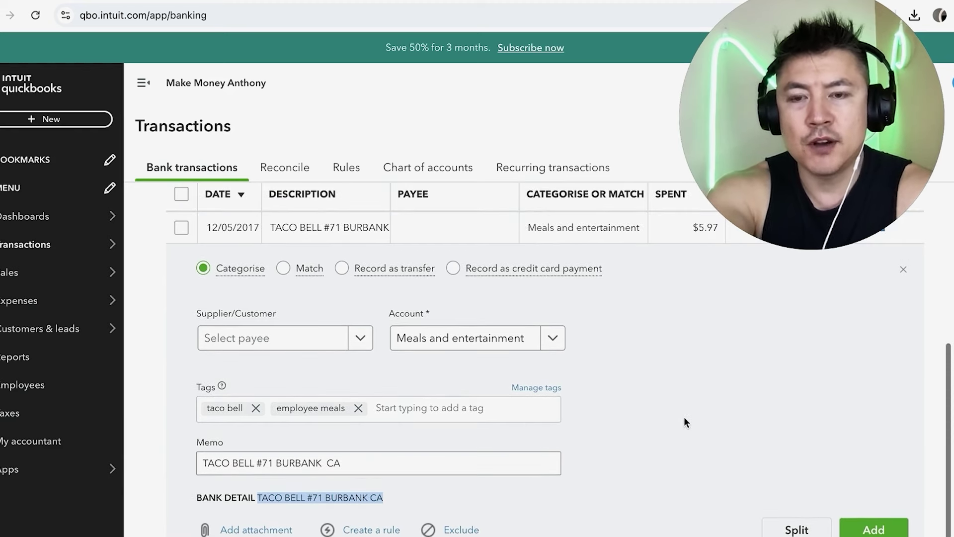
pyautogui.scroll(1, 330, 305)
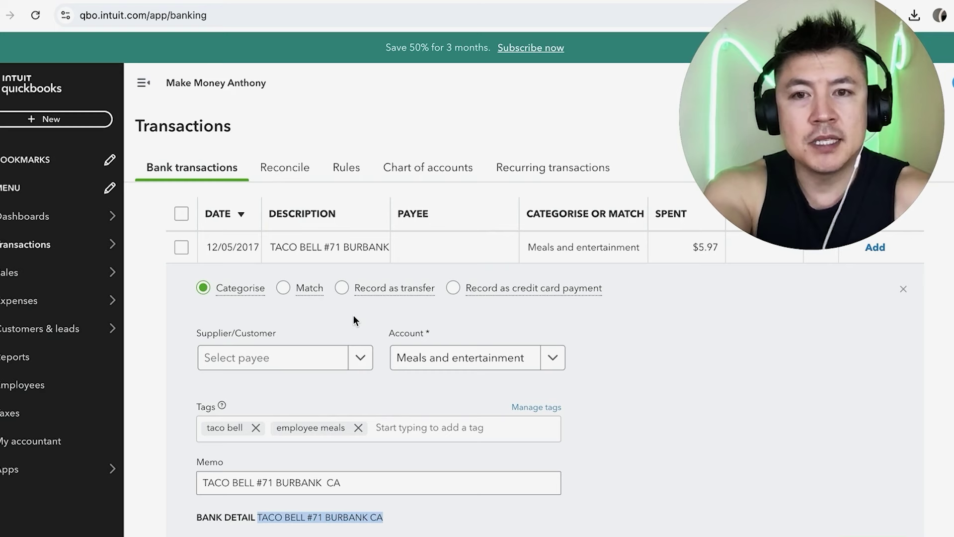
pyautogui.scroll(-1, 694, 350)
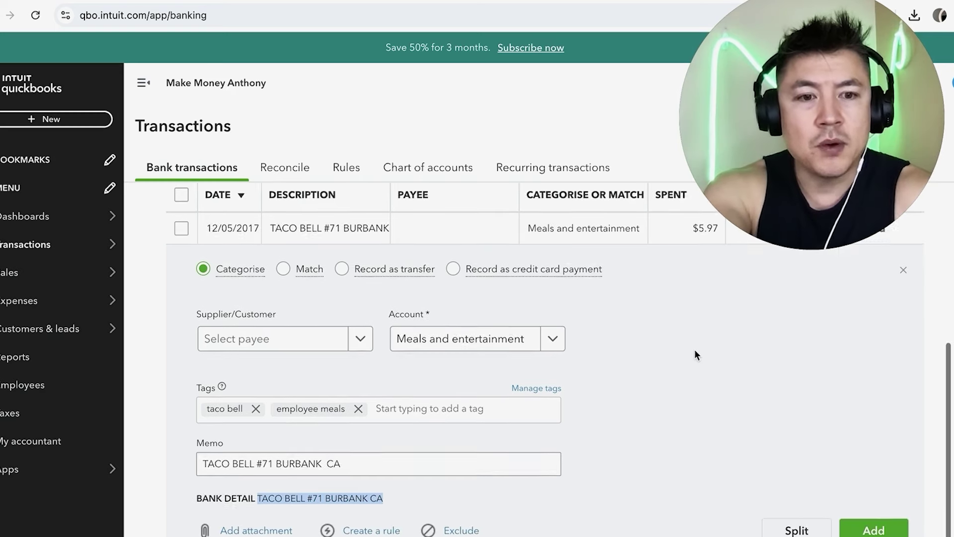
# Step: Create a new Advertising expense account for the second line of the split
pyautogui.click(797, 528)
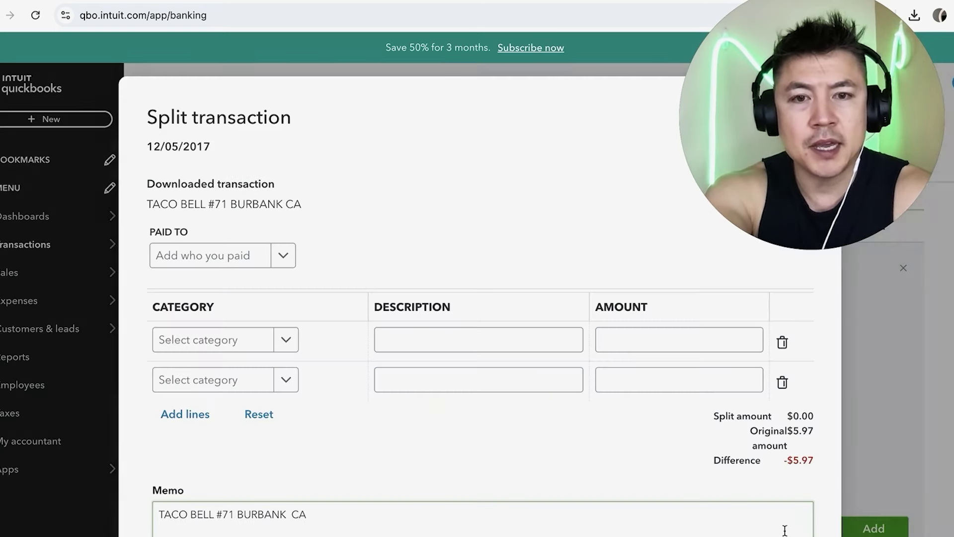
pyautogui.click(236, 379)
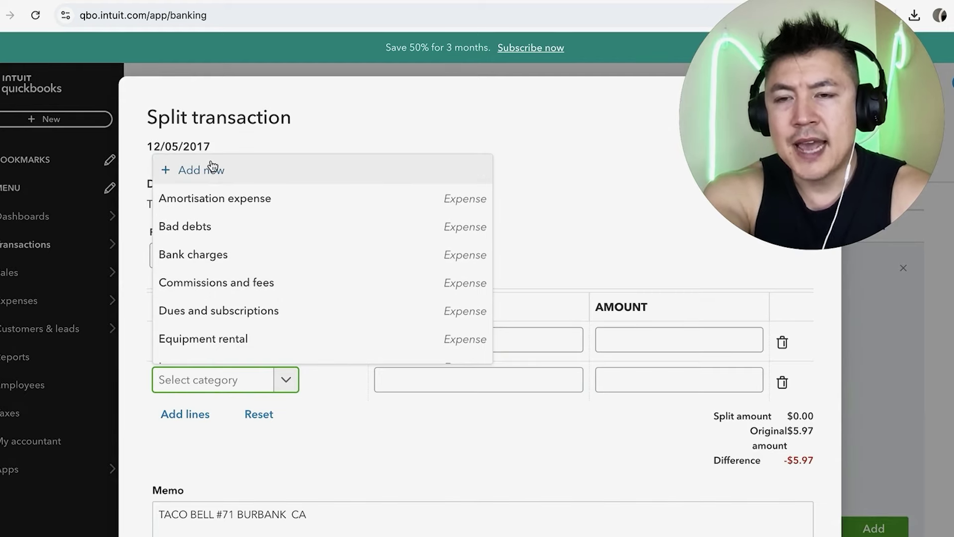
pyautogui.press('Escape')
pyautogui.click(497, 400)
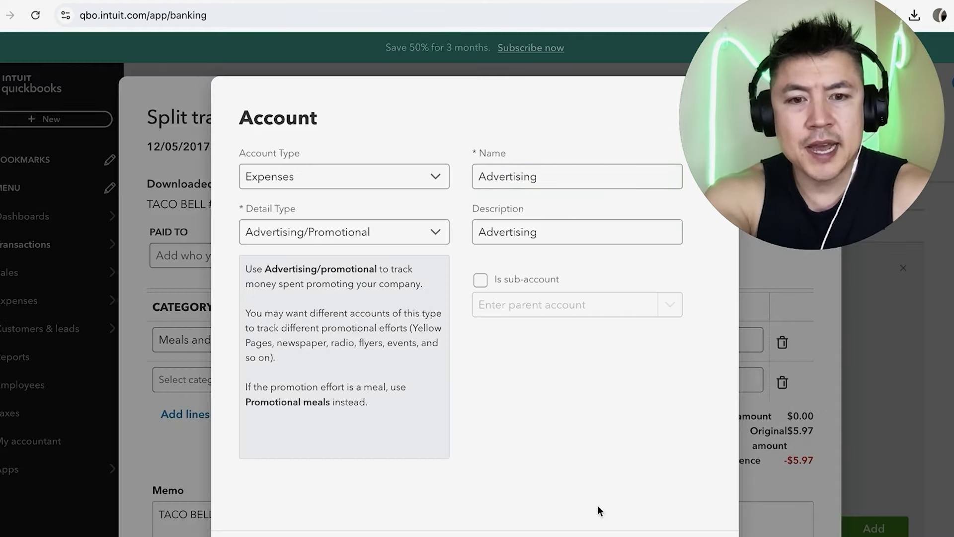
pyautogui.click(582, 532)
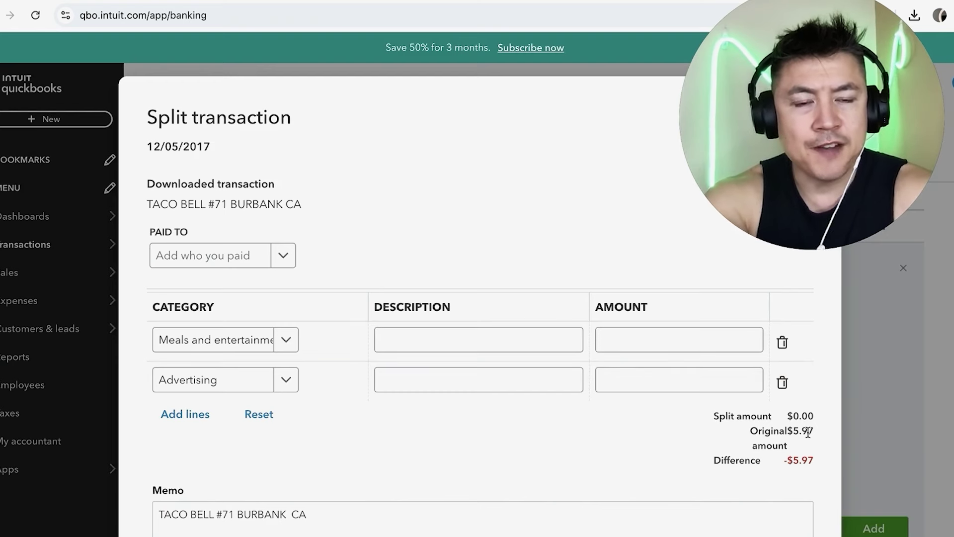
# Step: Split the charge into $2.00 Meals and entertainment and $3.97 Advertising, then accept it
pyautogui.click(707, 335)
pyautogui.write('5')
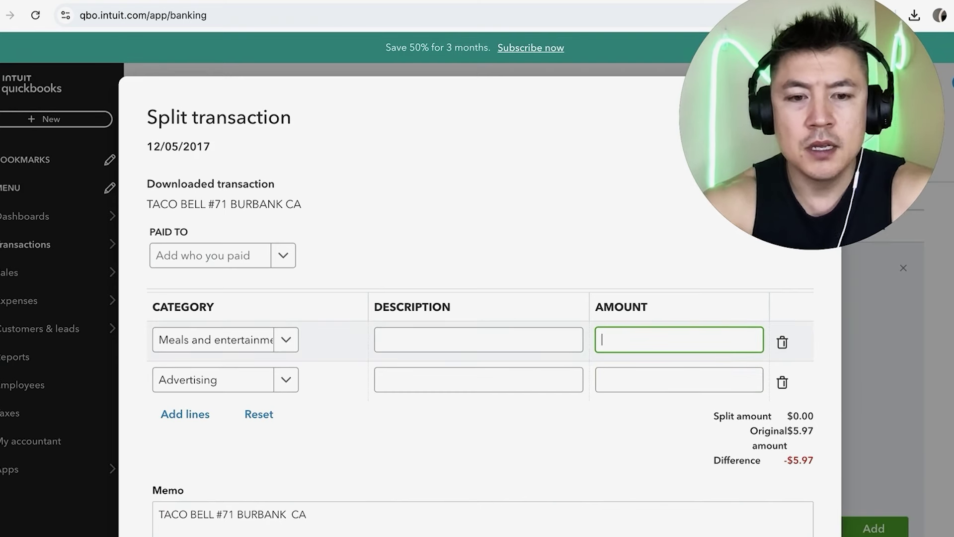
pyautogui.click(687, 377)
pyautogui.write('3.97')
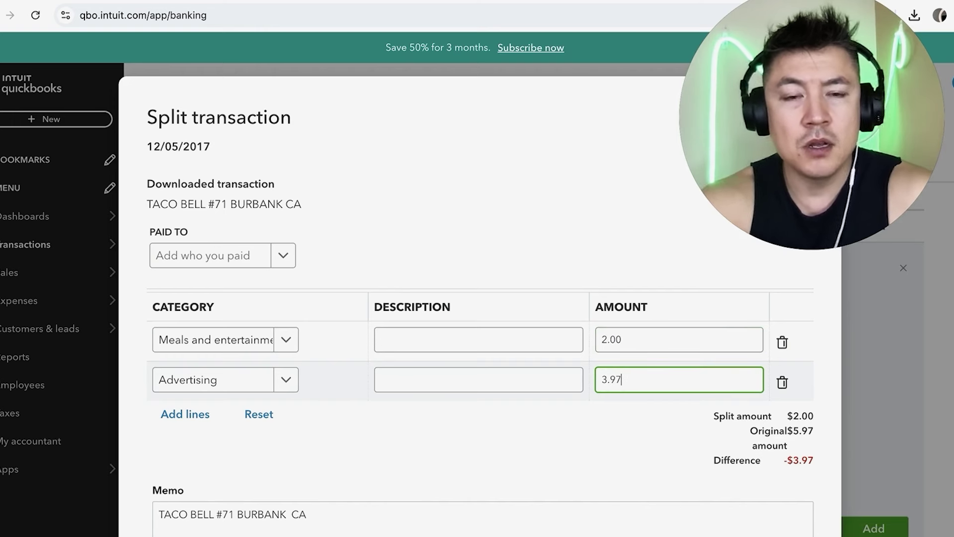
pyautogui.click(599, 404)
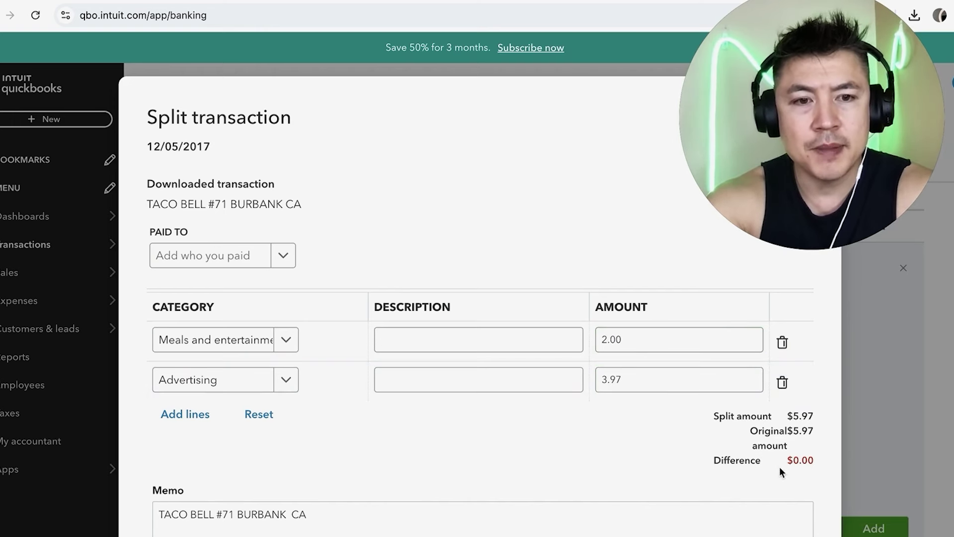
pyautogui.scroll(-2, 780, 454)
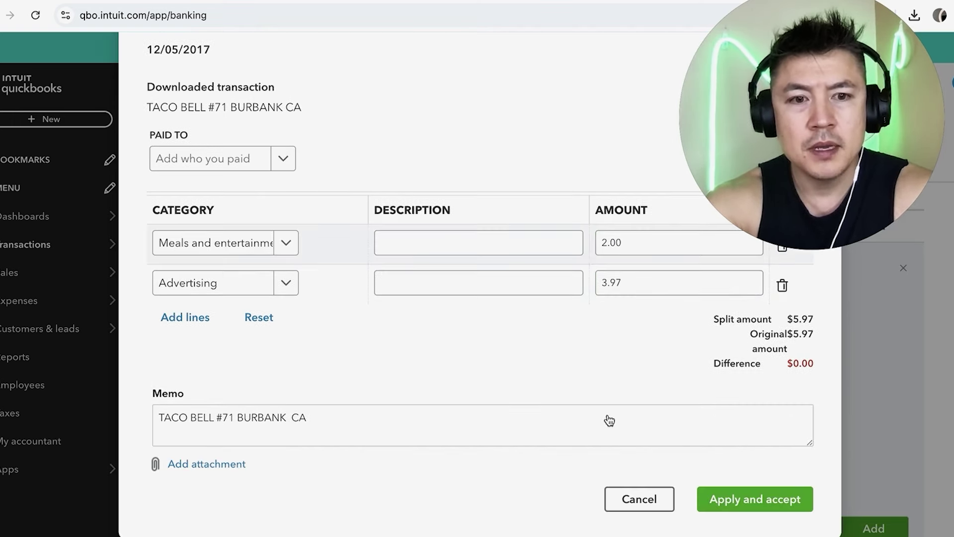
pyautogui.click(748, 499)
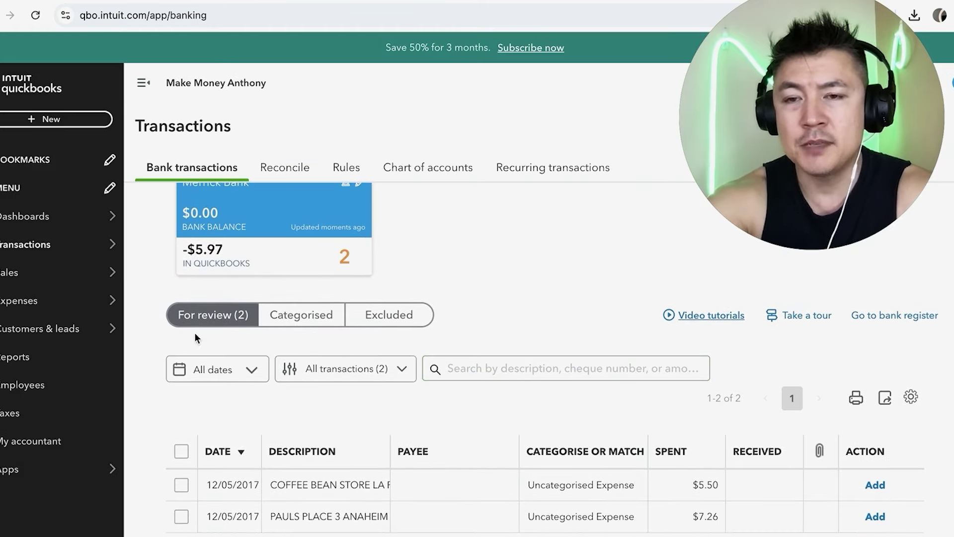
# Step: Show the Categorised tab, where the $5.97 Taco Bell charge is listed with a Split category
pyautogui.scroll(2, 284, 387)
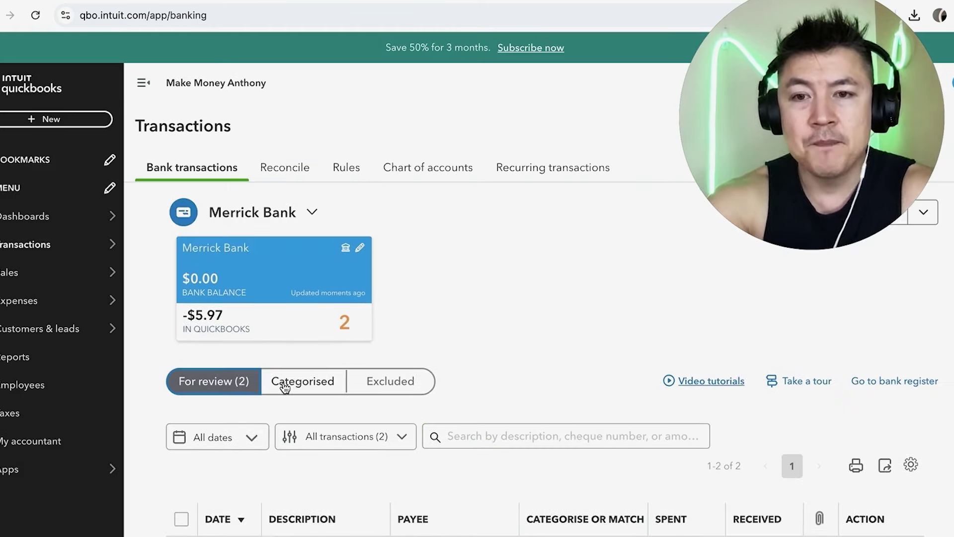
pyautogui.click(311, 384)
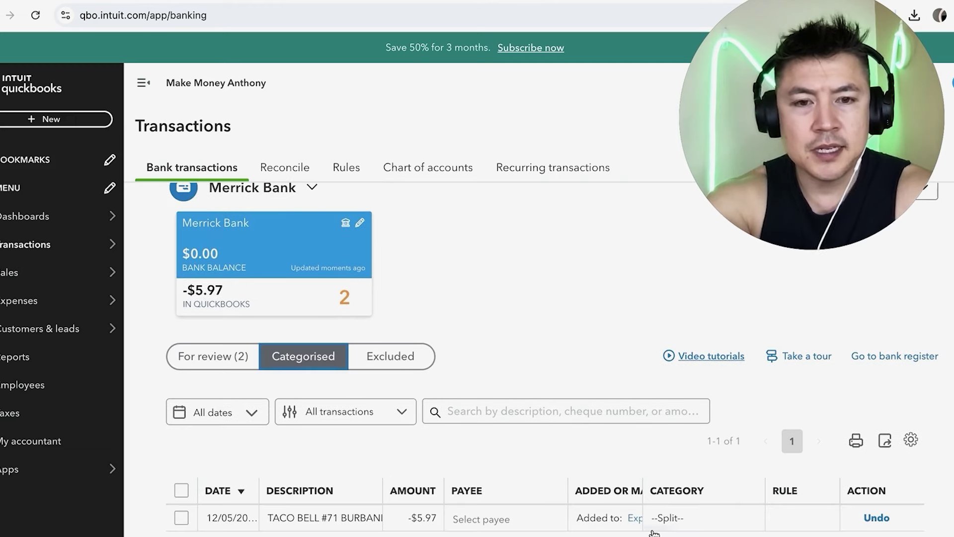